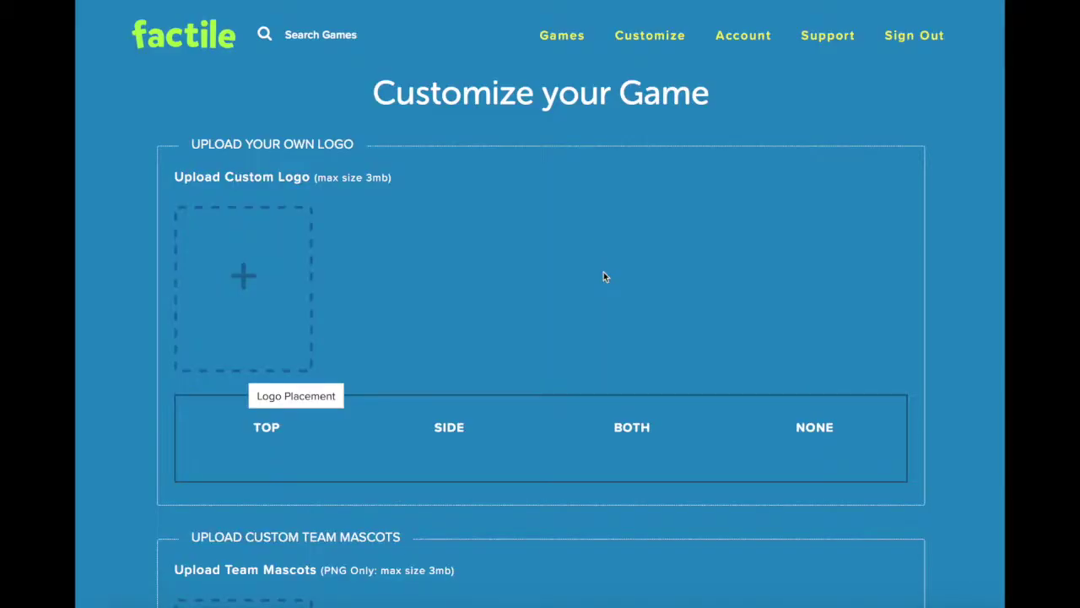
# Step: Upload the snowy landscape photo 389281010.jpg from Downloads as the game's background image
pyautogui.scroll(-9, 604, 275)
pyautogui.scroll(-5, 603, 276)
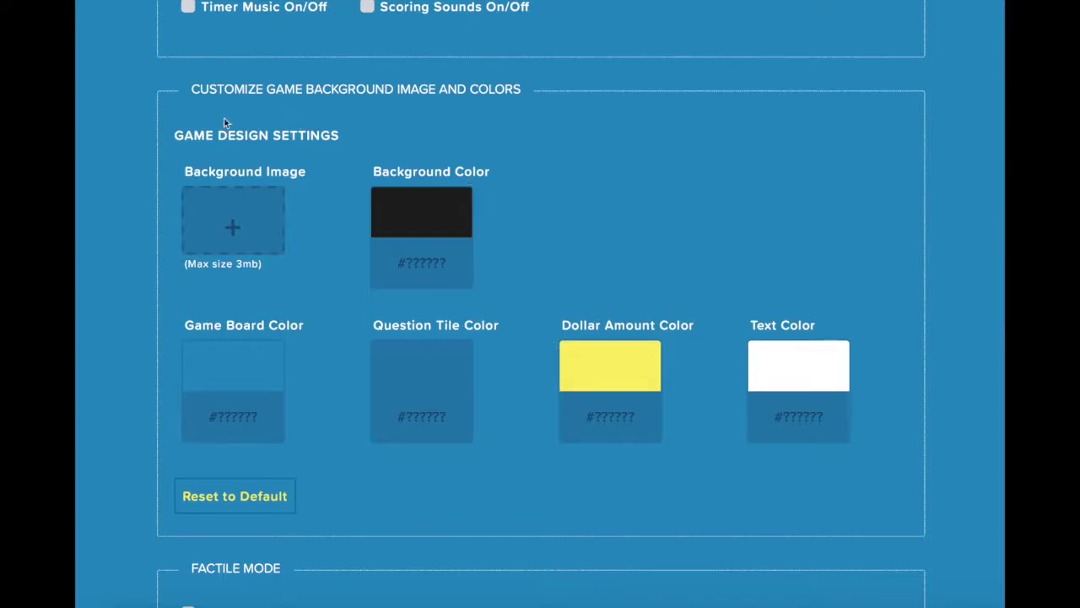
pyautogui.click(232, 239)
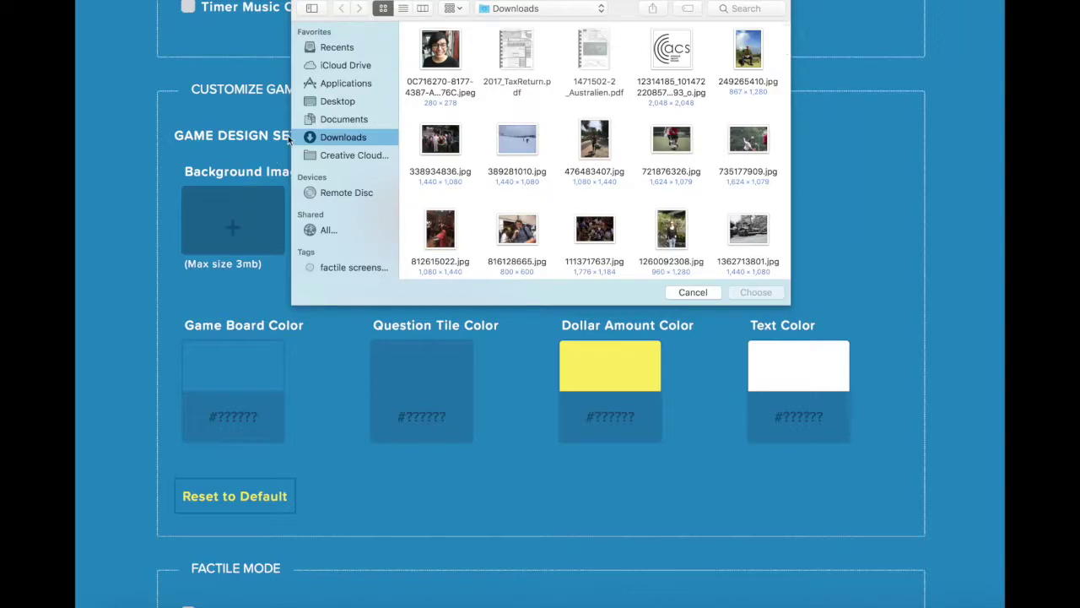
pyautogui.click(517, 150)
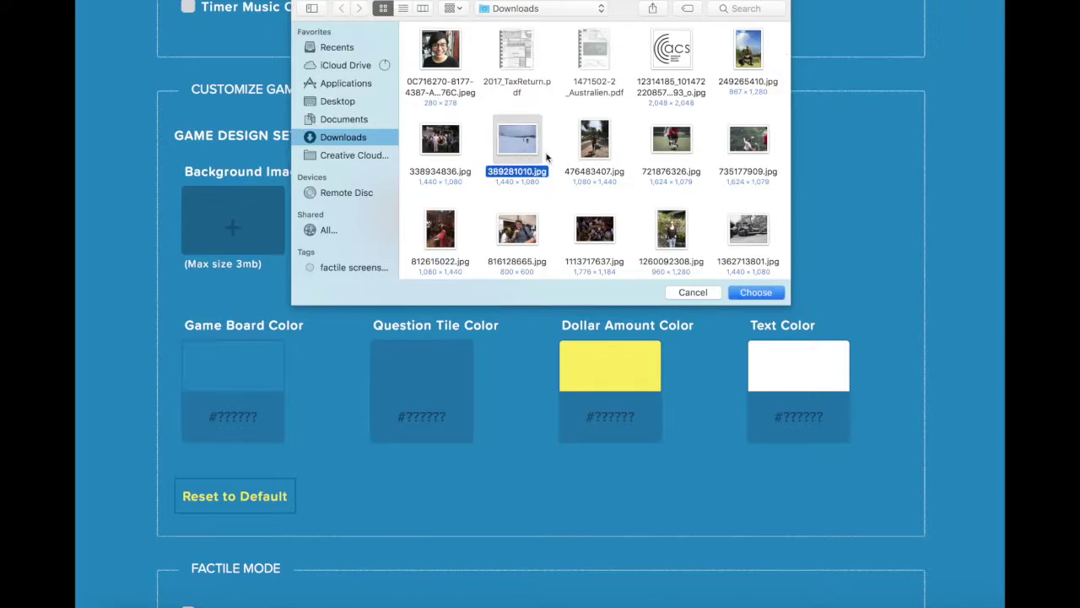
pyautogui.click(748, 293)
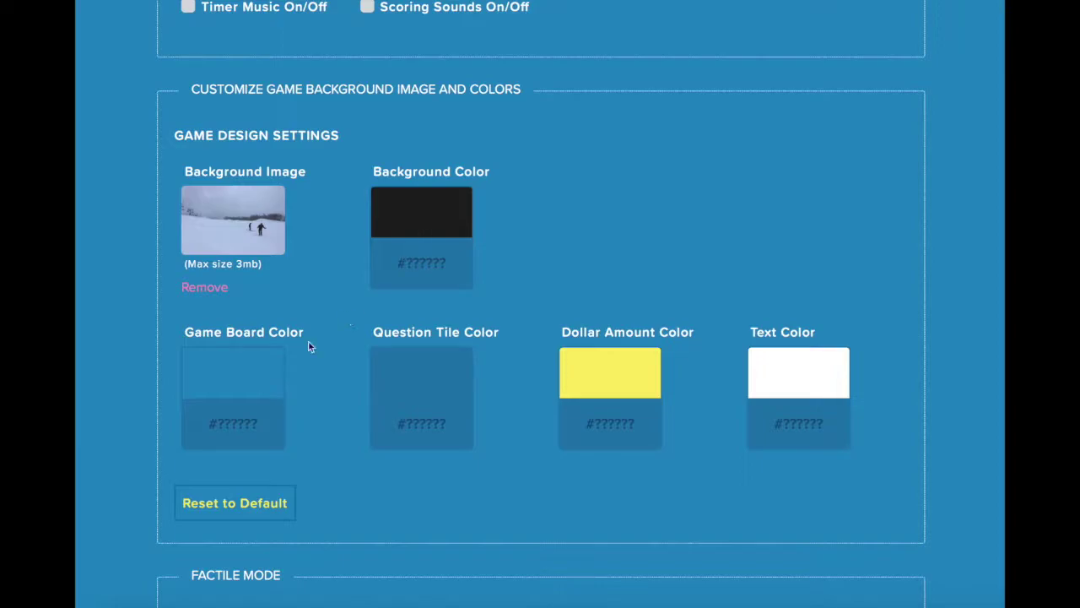
# Step: Set the question tile color to light blue #9BD0F6 and the dollar amount color to pink #E898AA
pyautogui.click(424, 382)
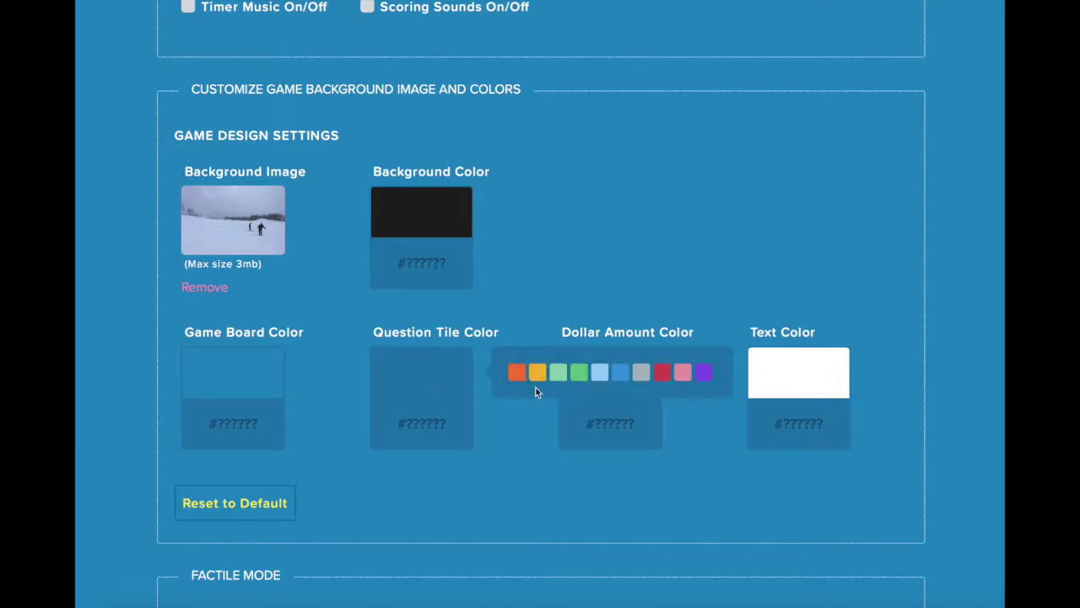
pyautogui.click(597, 377)
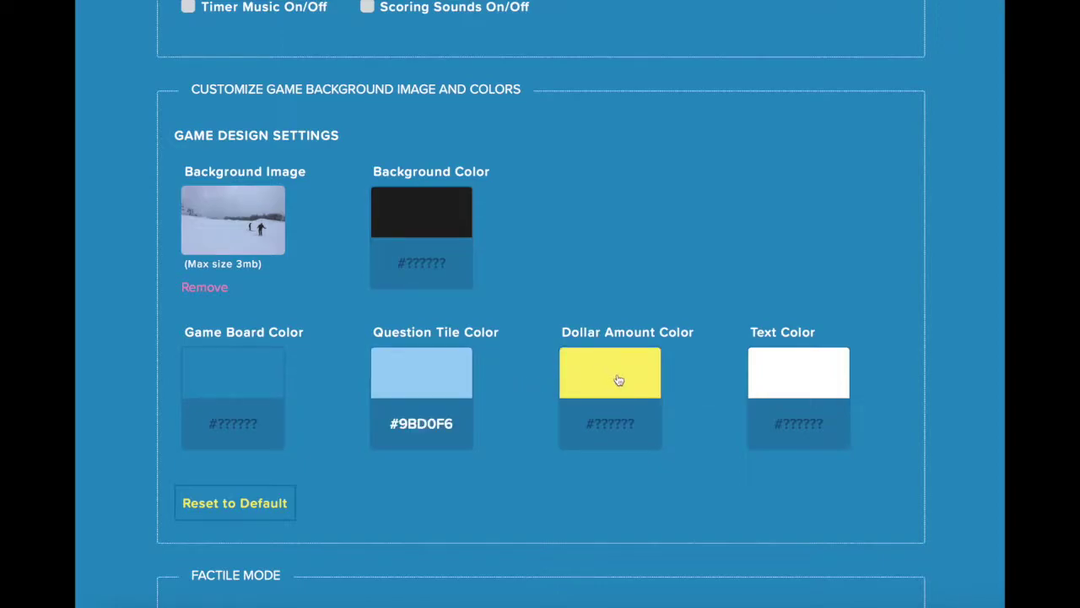
pyautogui.click(619, 379)
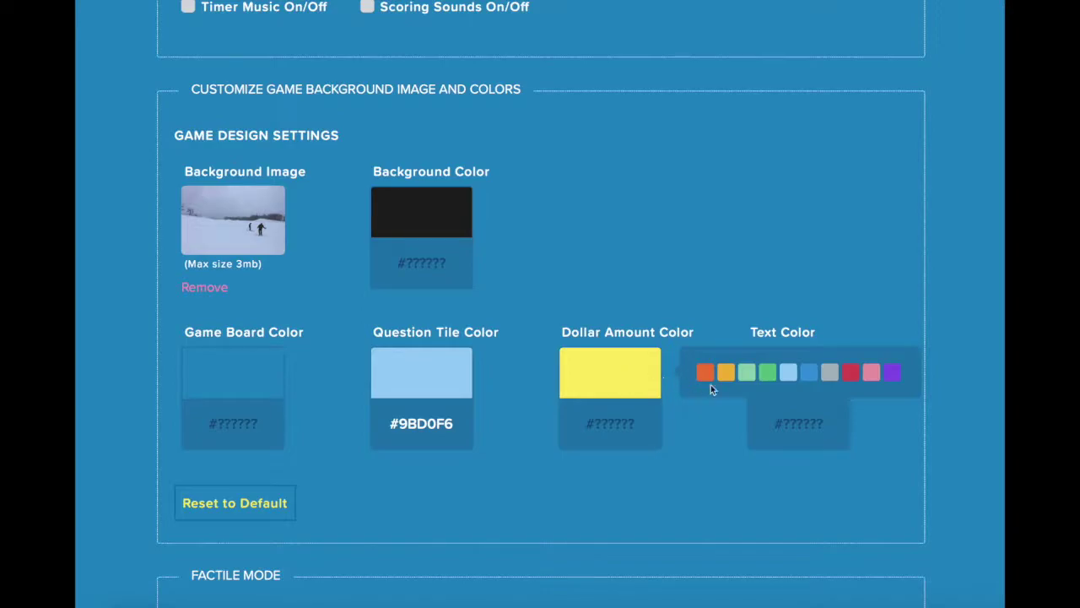
pyautogui.click(872, 373)
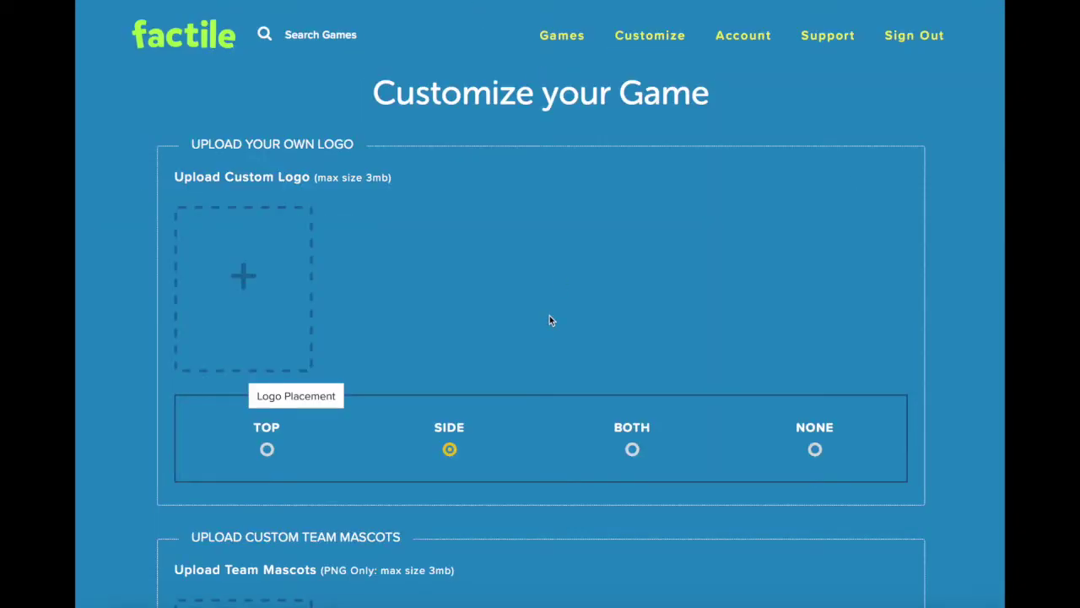
# Step: Reset the game design settings to their defaults, confirming removal of the customizations
pyautogui.scroll(-15, 549, 320)
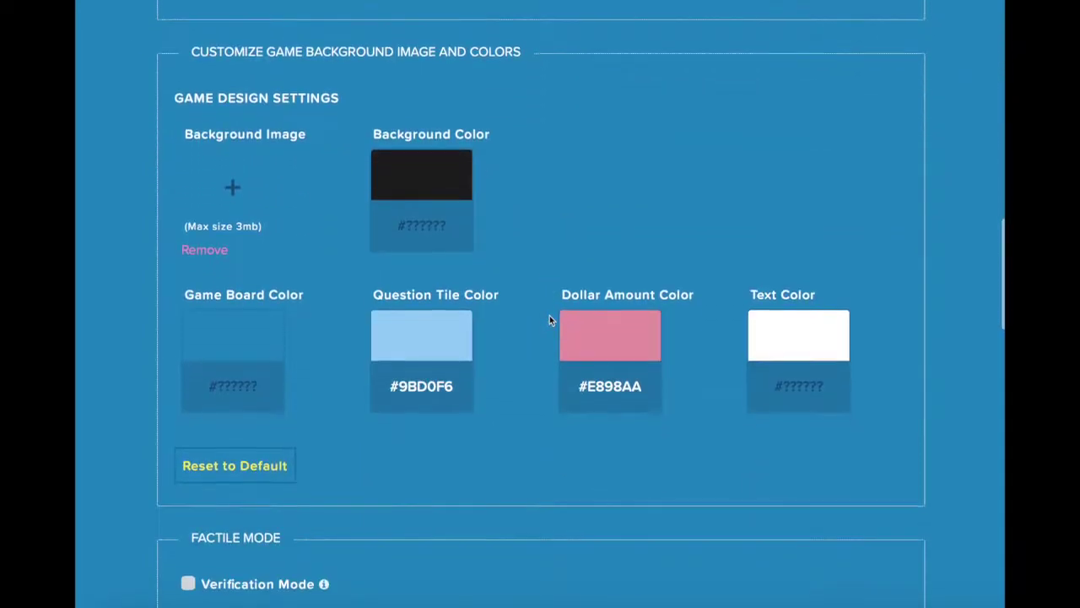
pyautogui.click(222, 456)
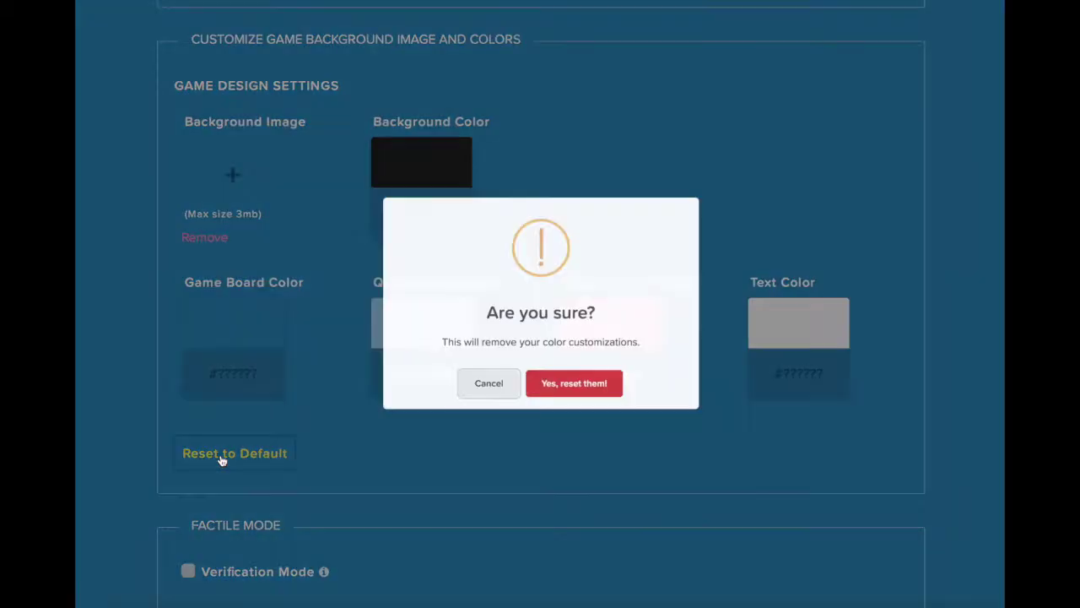
pyautogui.click(583, 387)
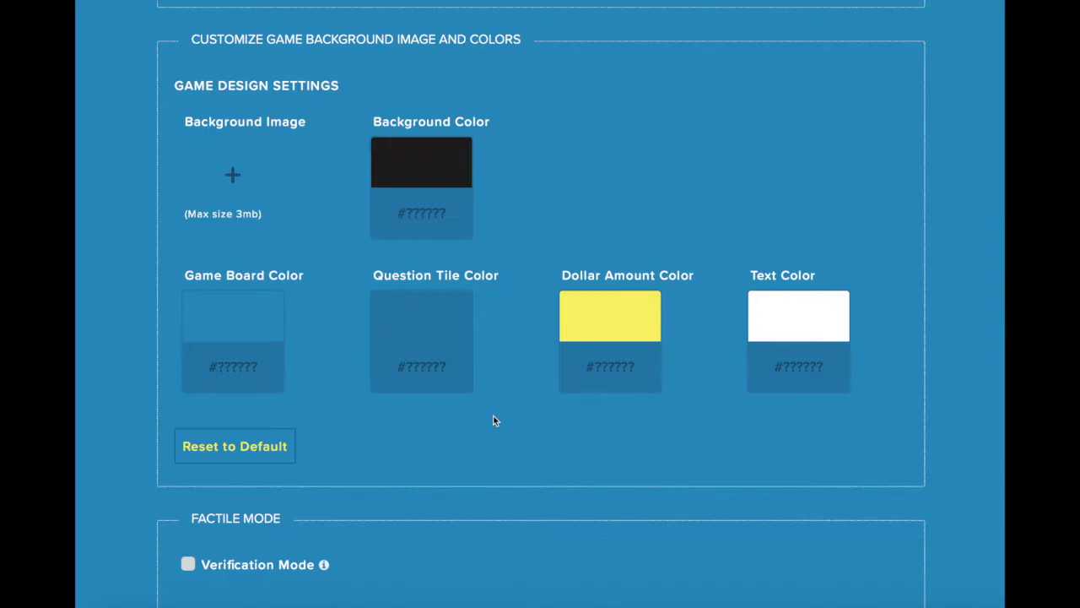
# Step: Go to the Factile Mode settings and open the Game Point Symbol field for editing
pyautogui.scroll(-5, 495, 420)
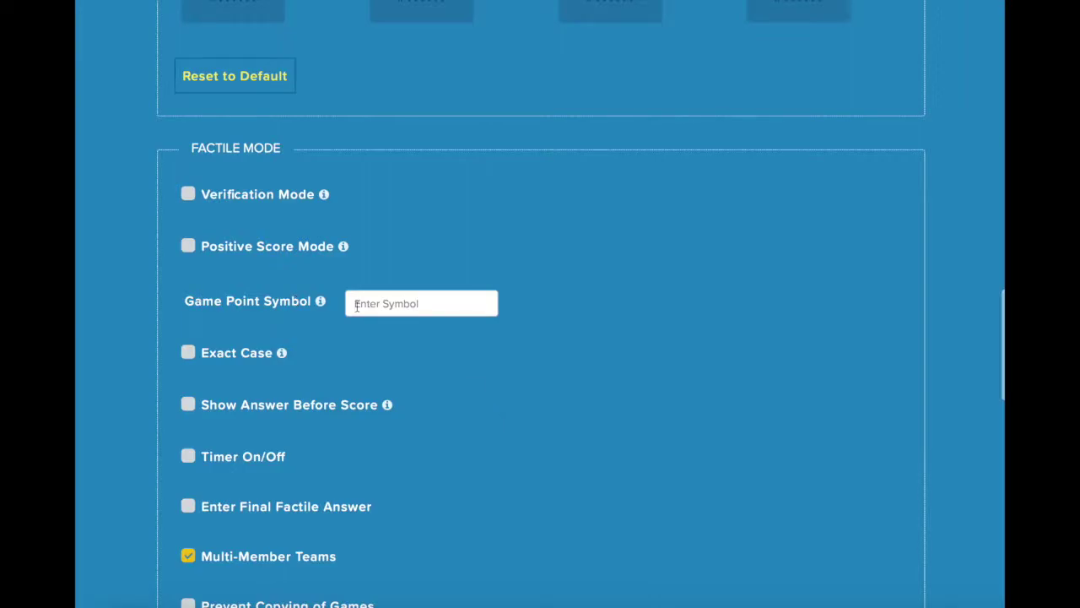
pyautogui.click(374, 307)
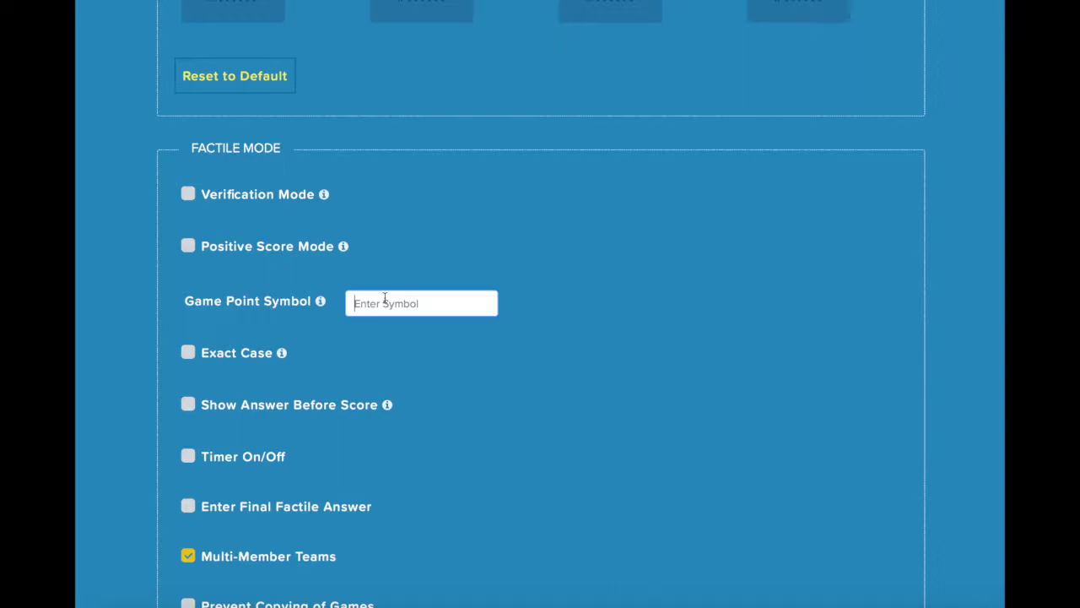
pyautogui.moveTo(281, 355)
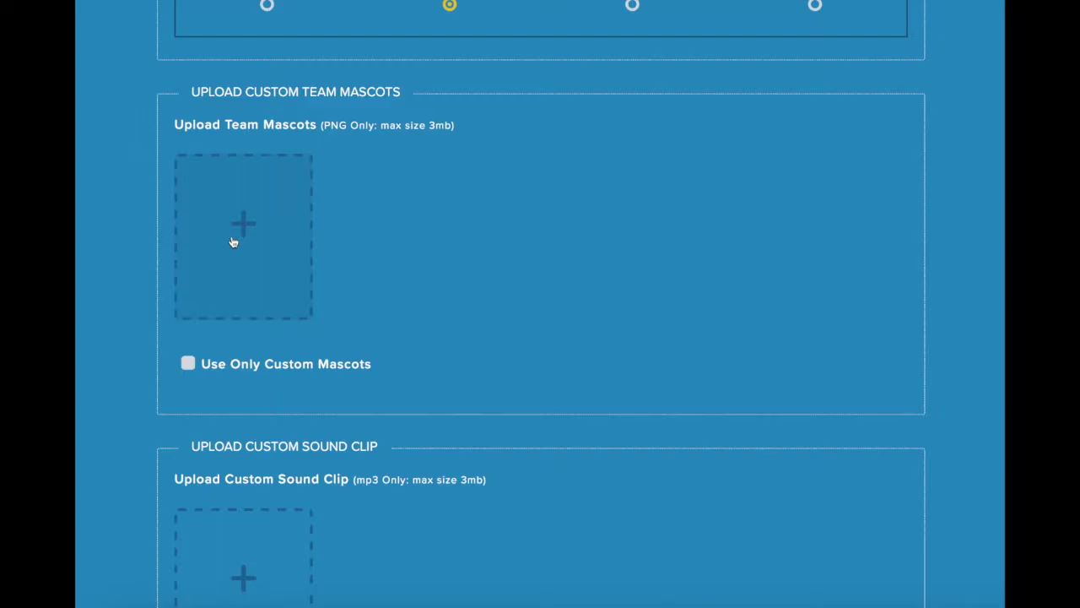
# Step: Upload the recent image file named mascot as a custom team mascot
pyautogui.click(233, 243)
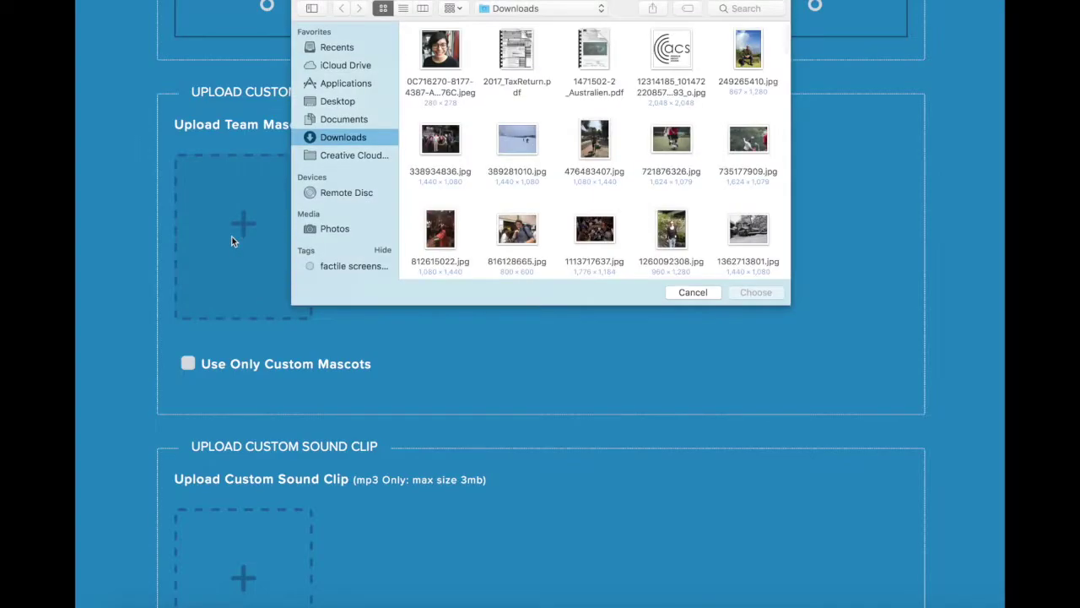
pyautogui.click(363, 50)
pyautogui.click(516, 67)
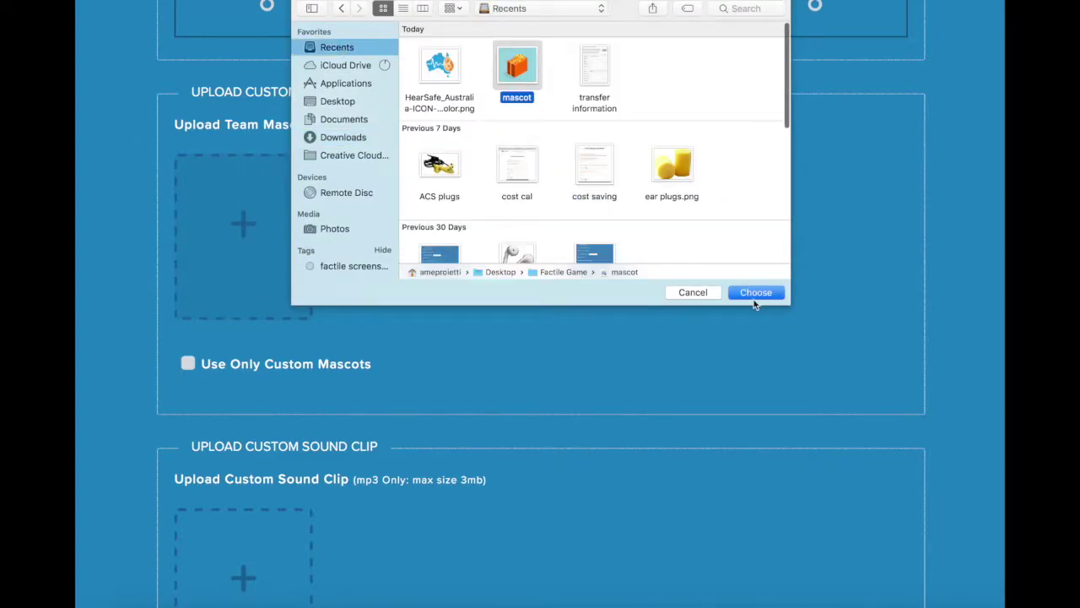
pyautogui.click(754, 295)
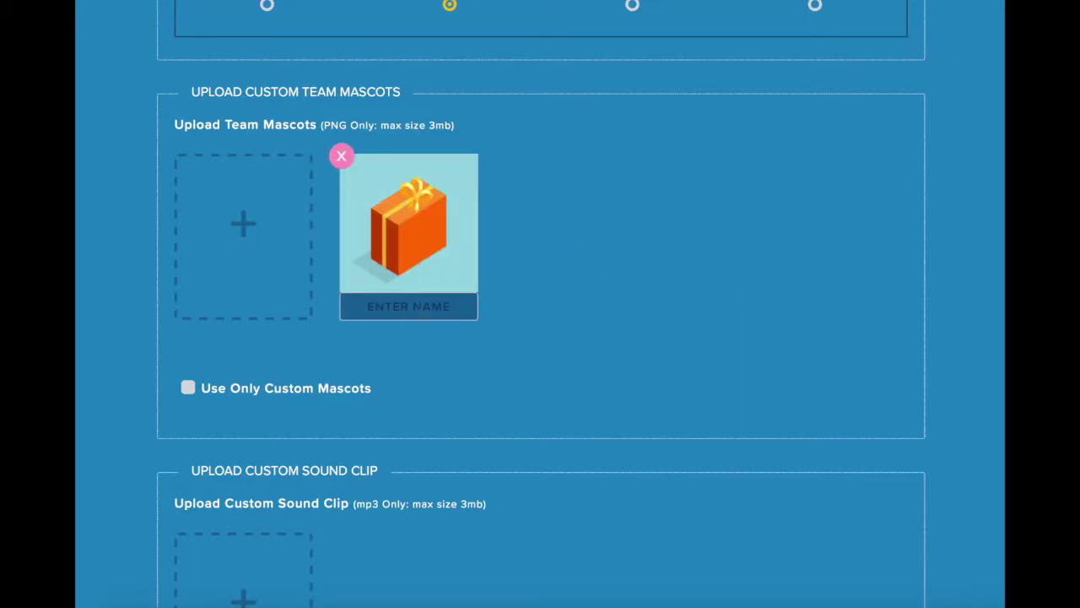
# Step: Name the uploaded team mascot CLASS 1 MASCOT and restrict games to custom mascots only
pyautogui.click(419, 310)
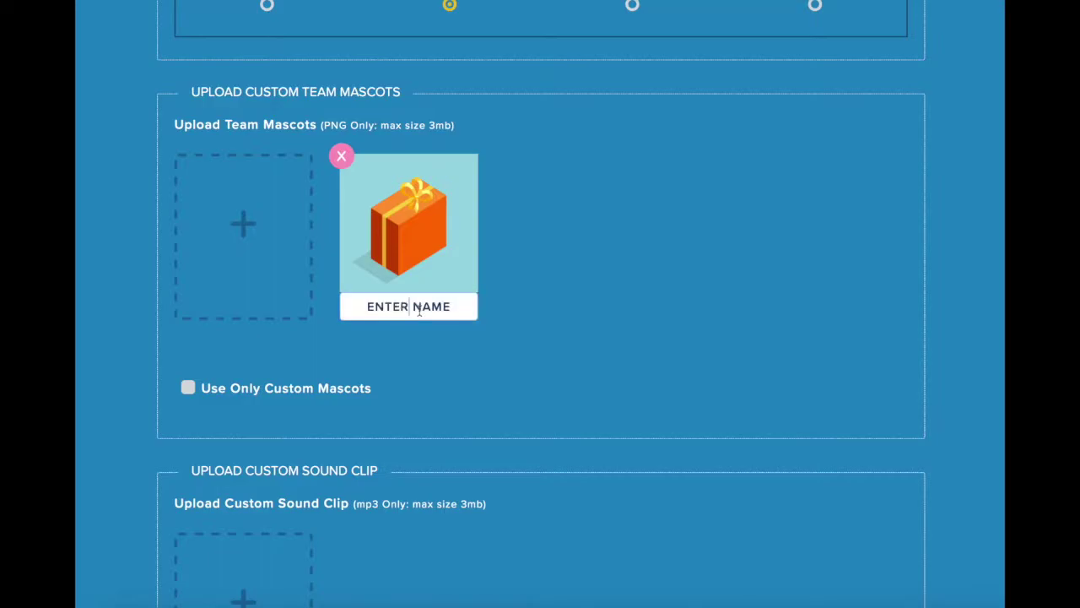
pyautogui.write('CLASS')
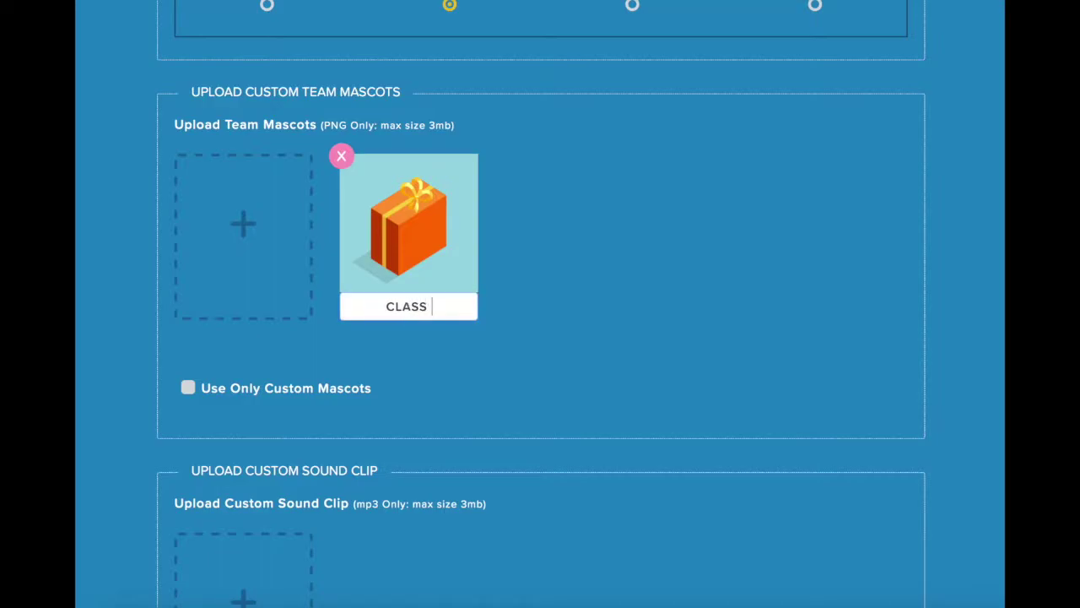
pyautogui.write(' 1 MASCOT')
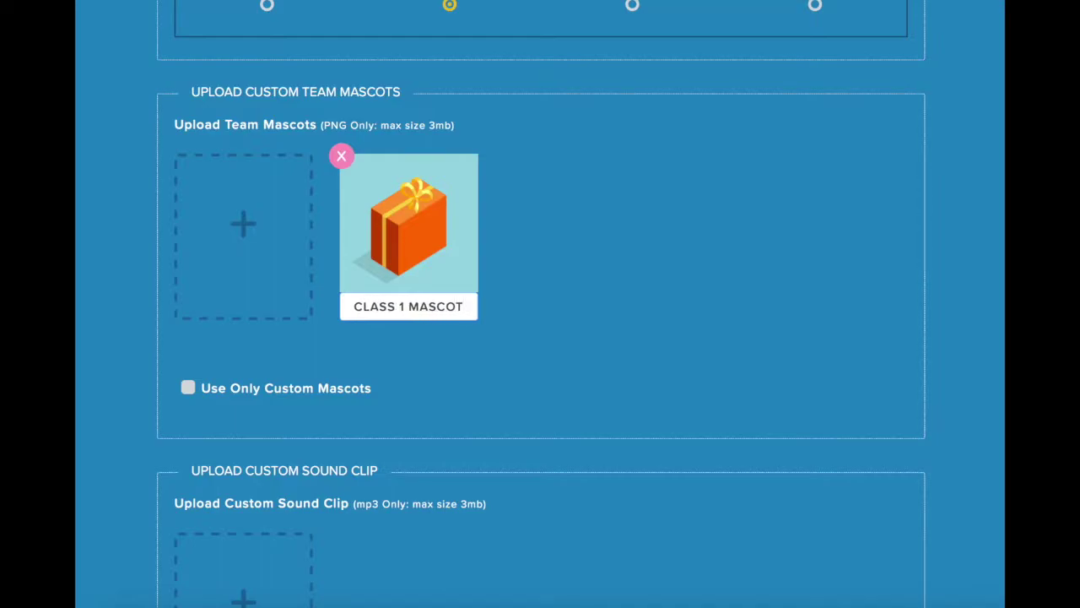
pyautogui.click(189, 389)
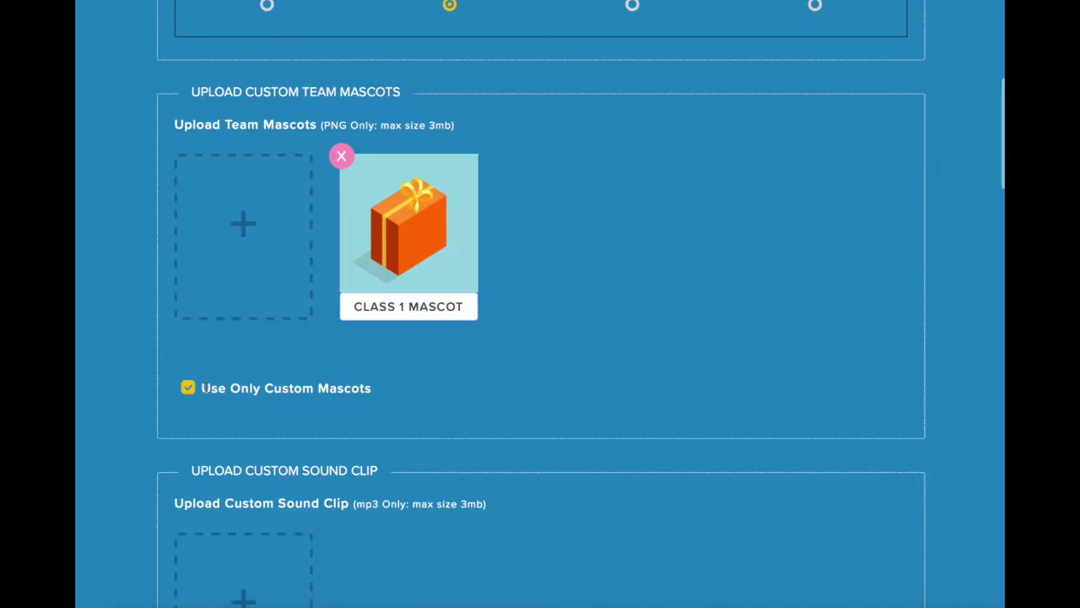
# Step: Upload the recent image file named mascot as the custom logo and set the logo placement to Top
pyautogui.scroll(-3, 206, 386)
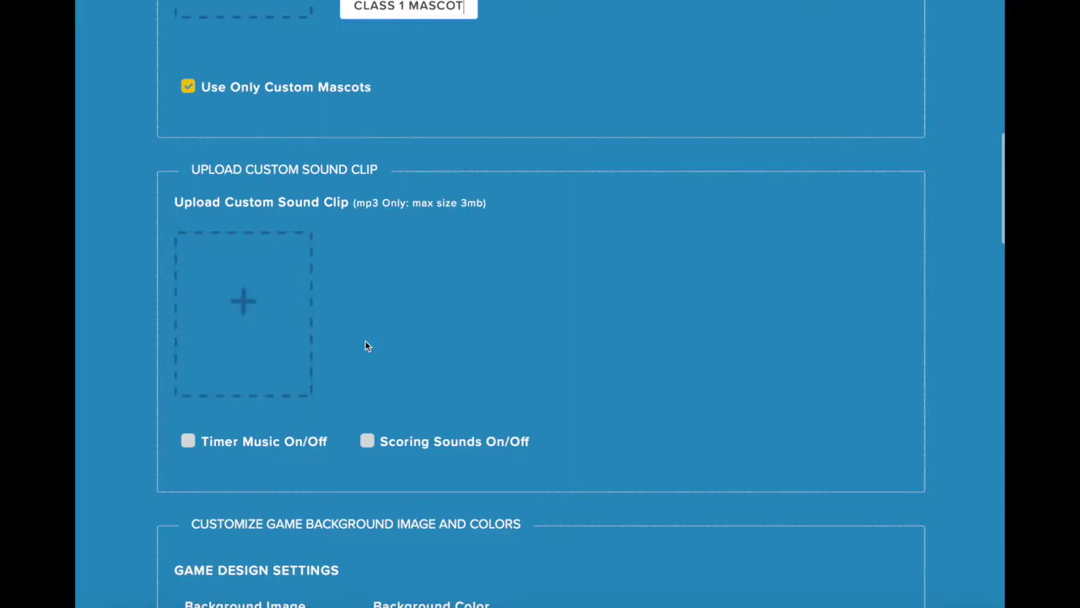
pyautogui.scroll(-1, 365, 341)
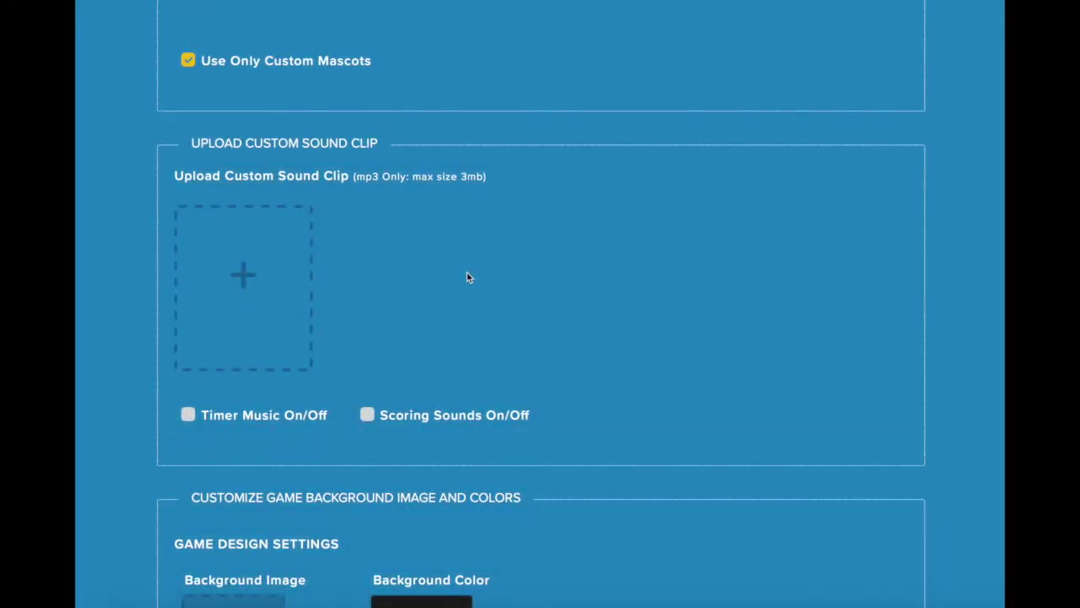
pyautogui.scroll(15, 466, 278)
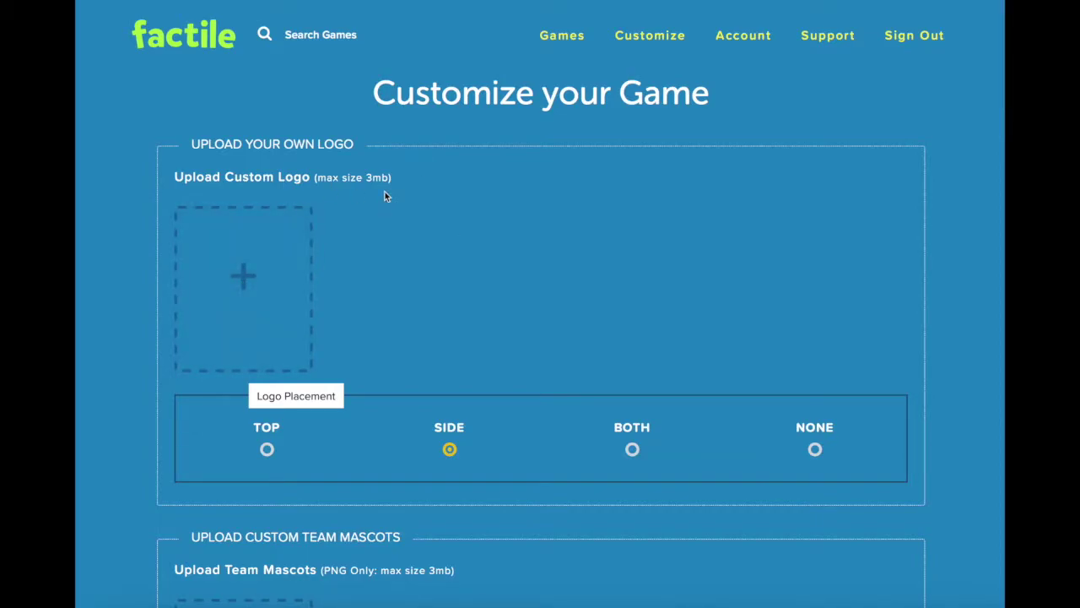
pyautogui.click(249, 289)
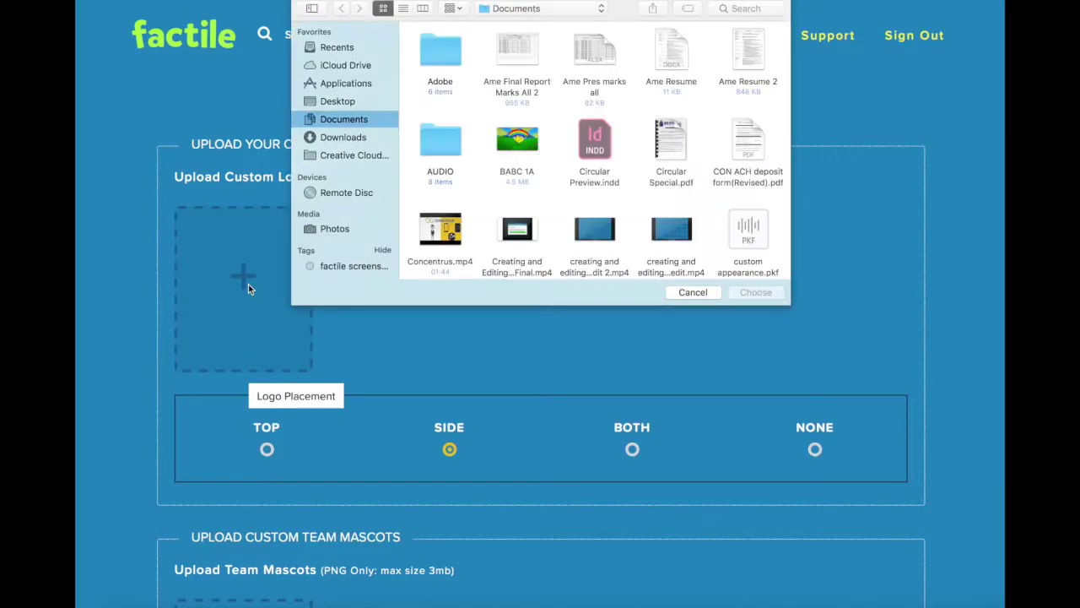
pyautogui.click(337, 47)
pyautogui.click(516, 66)
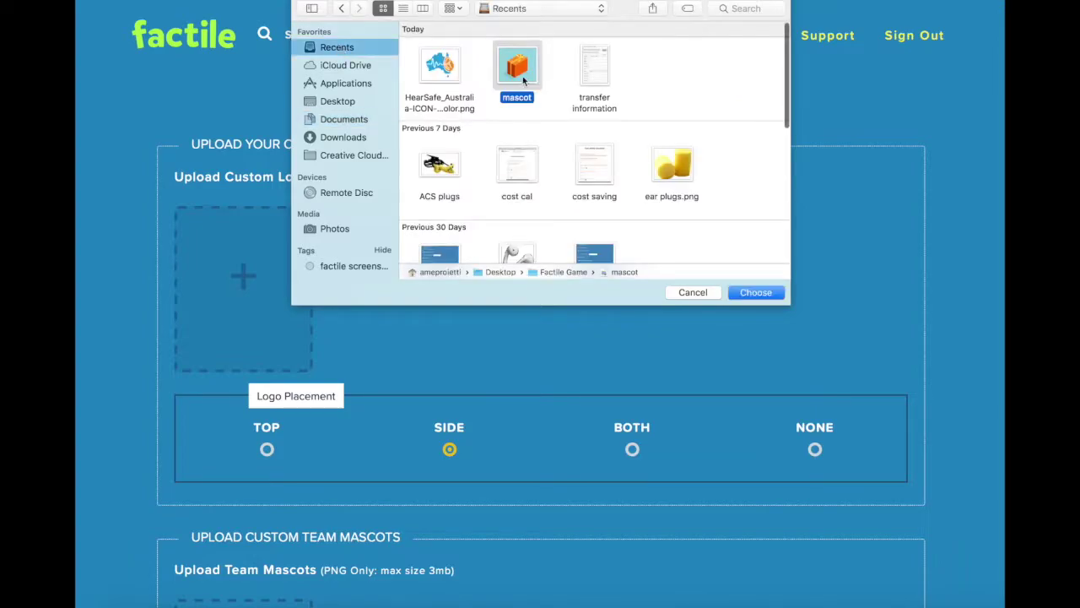
pyautogui.click(755, 292)
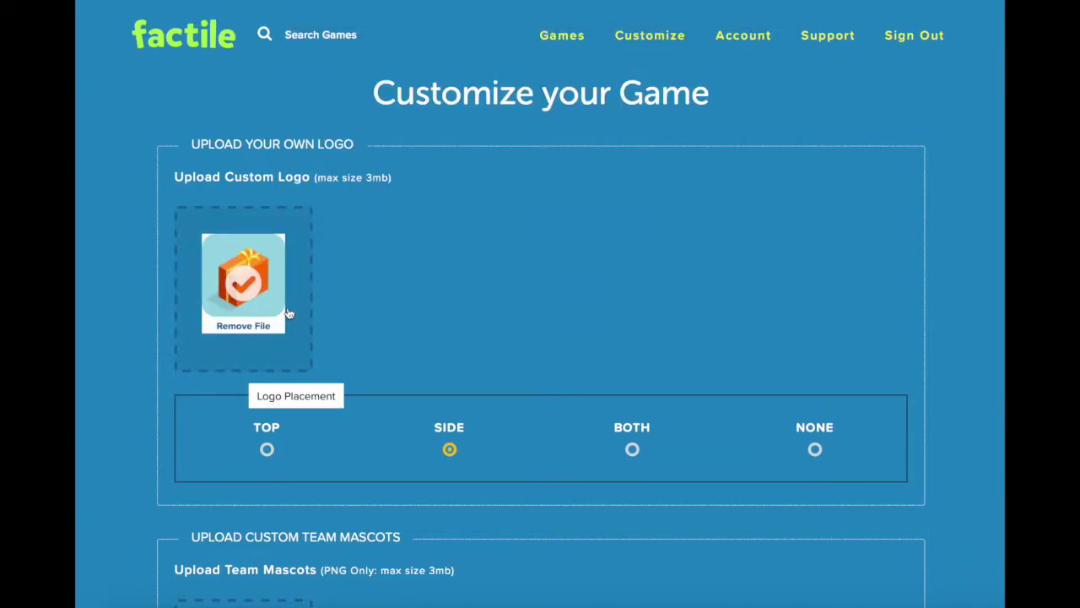
pyautogui.click(253, 325)
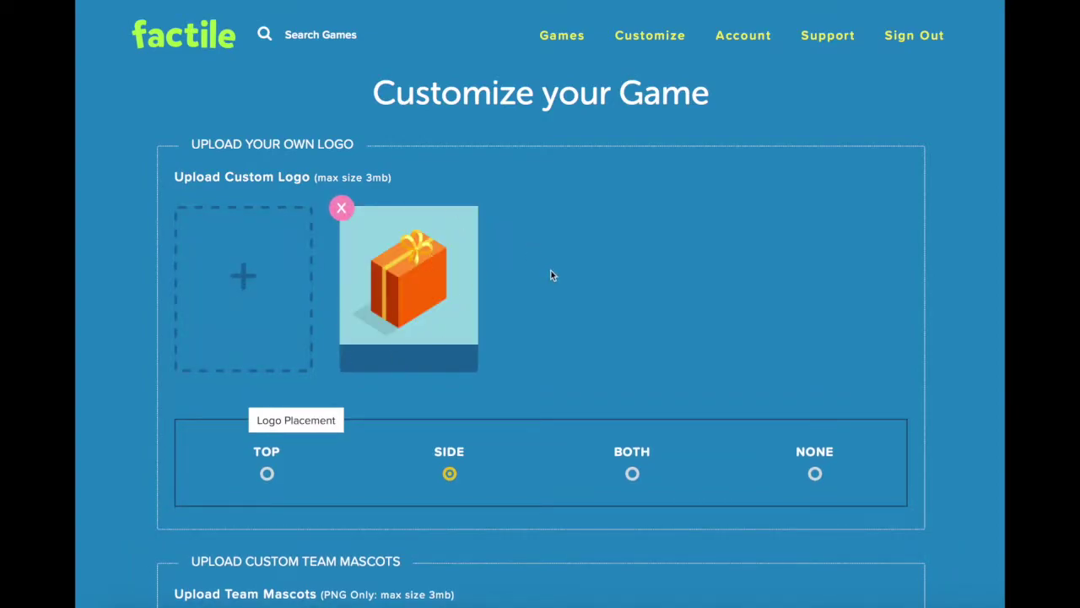
pyautogui.scroll(-2, 552, 273)
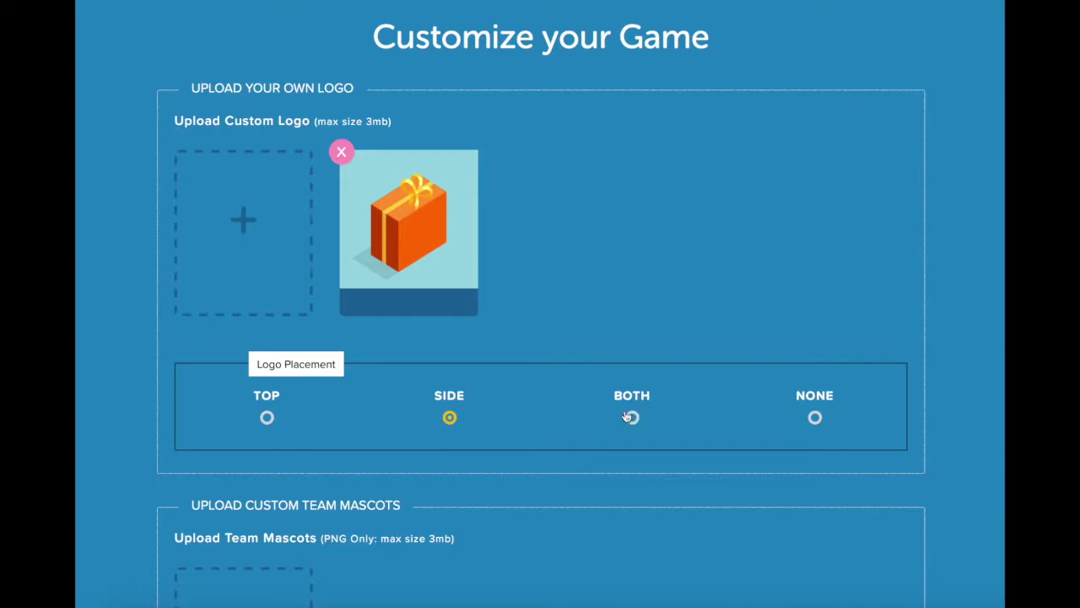
pyautogui.click(267, 417)
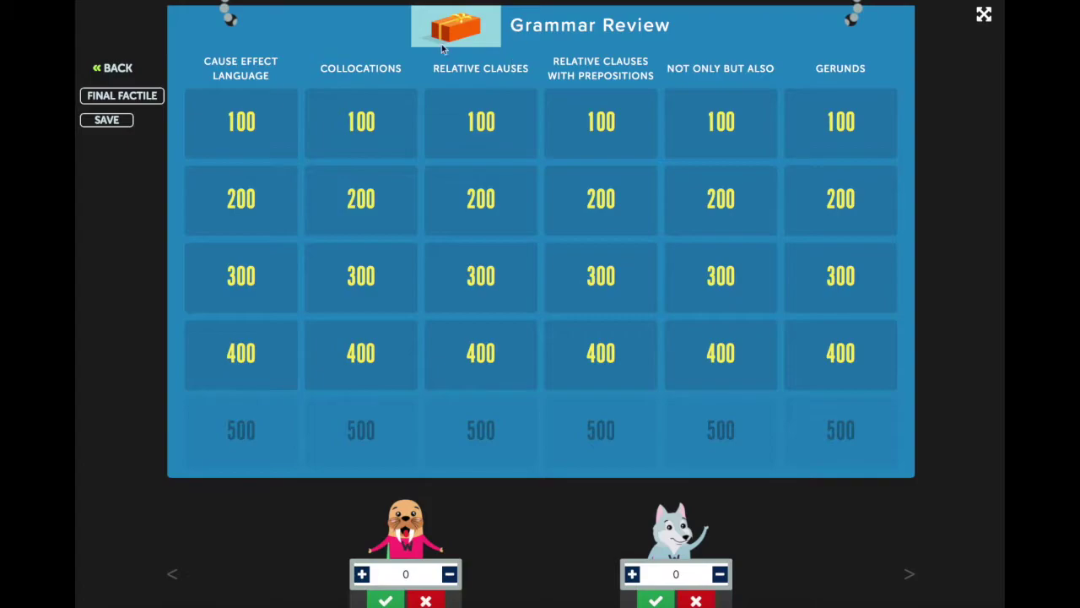
# Step: Leave the Grammar Review game board and return to the game's start page
pyautogui.click(124, 67)
pyautogui.click(582, 393)
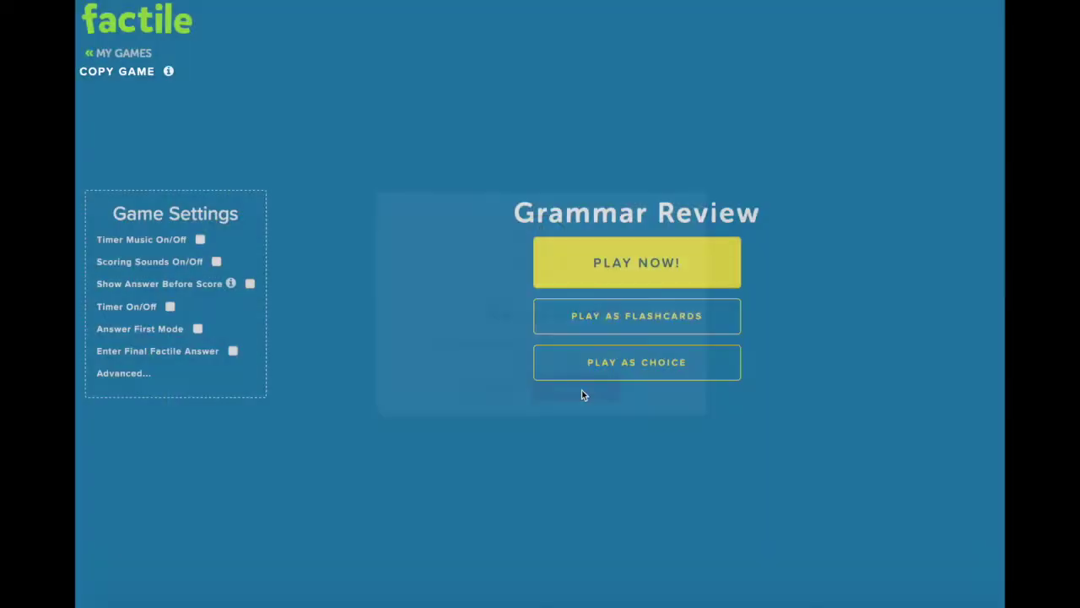